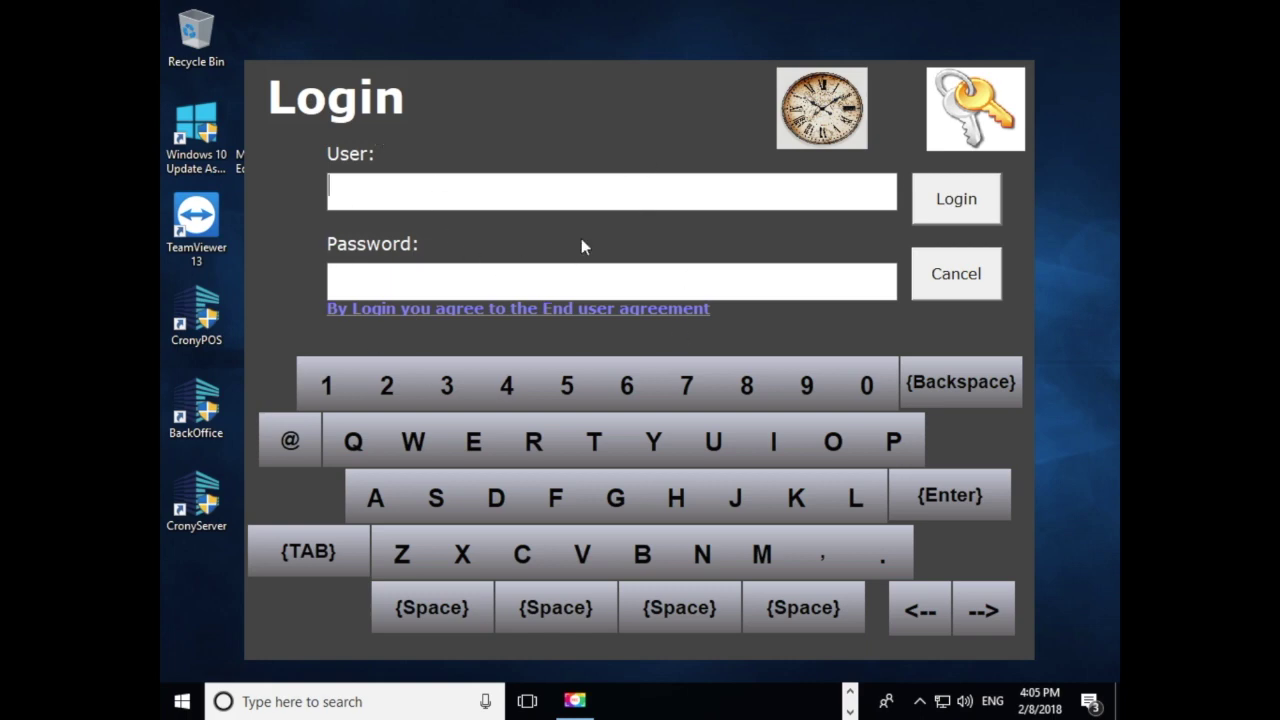
Log in to the register with the user ID and the account password.
click(536, 196)
text(1)
click(340, 281)
text(1)
key(Return)
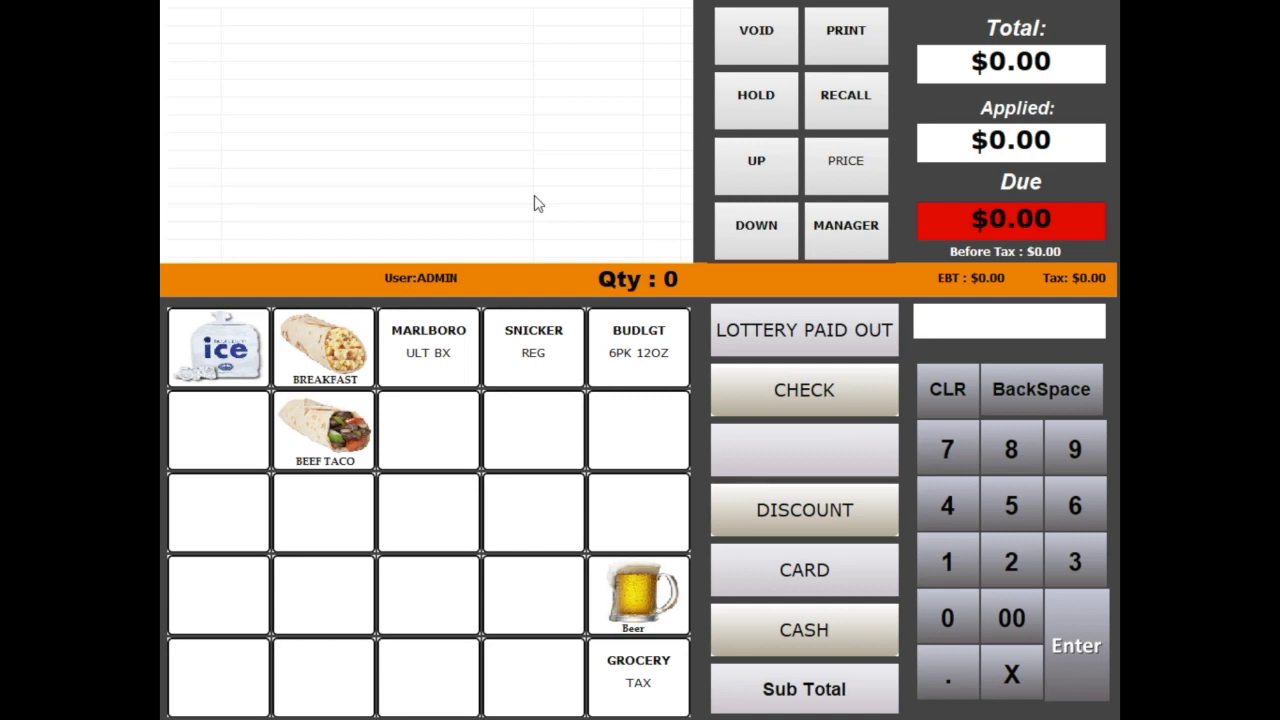
View the available manager functions and return to the sales screen.
click(858, 228)
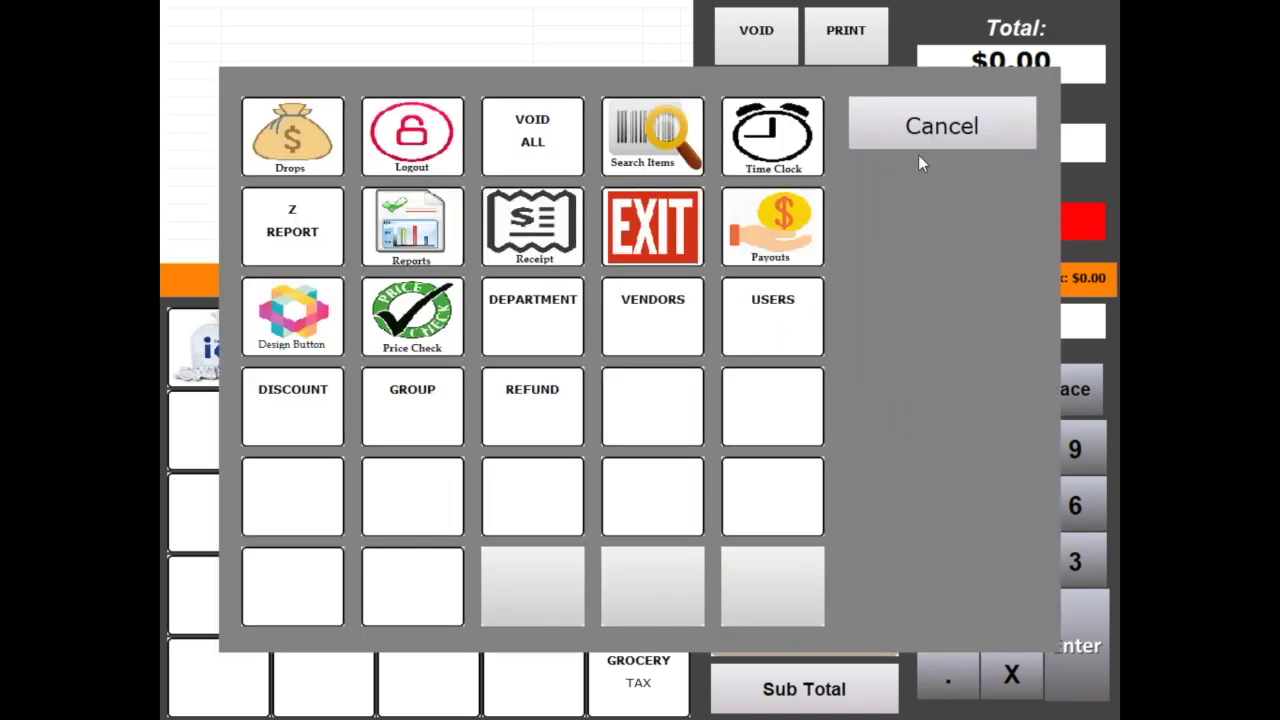
click(938, 131)
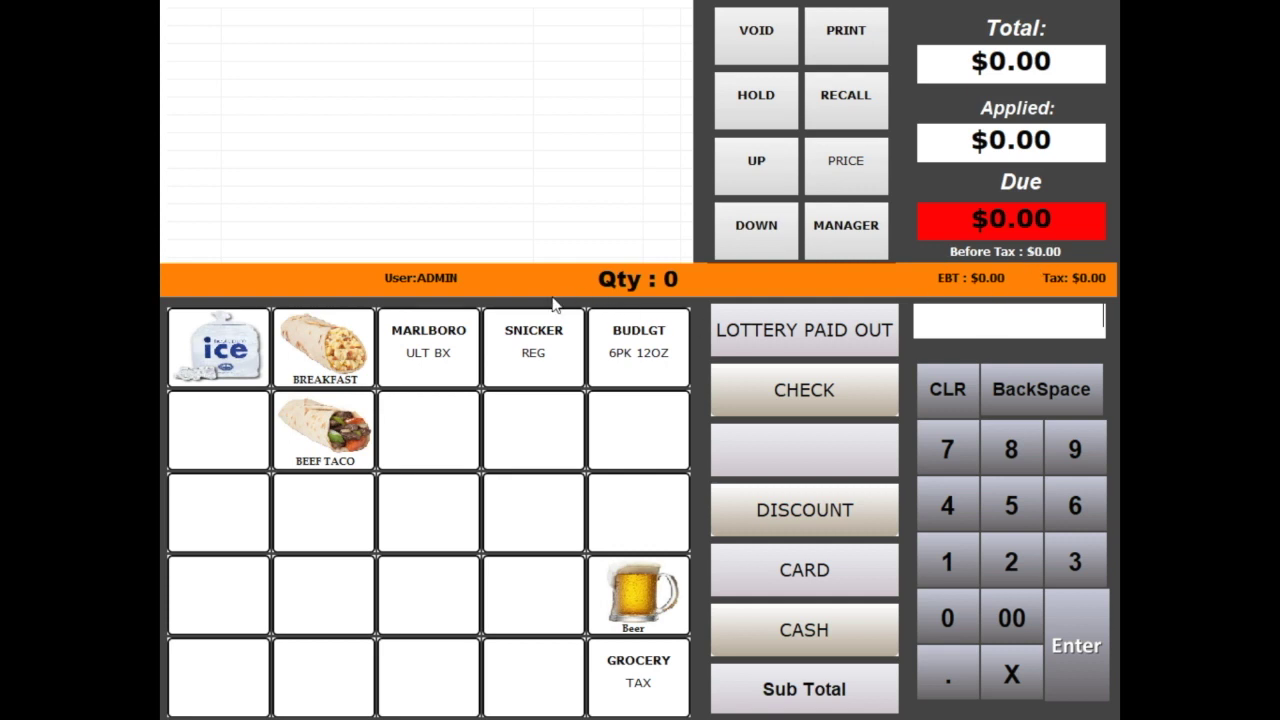
Ring up one Snicker candy, a $10.00 taxable grocery item and one Bud Light 6-pack.
click(536, 380)
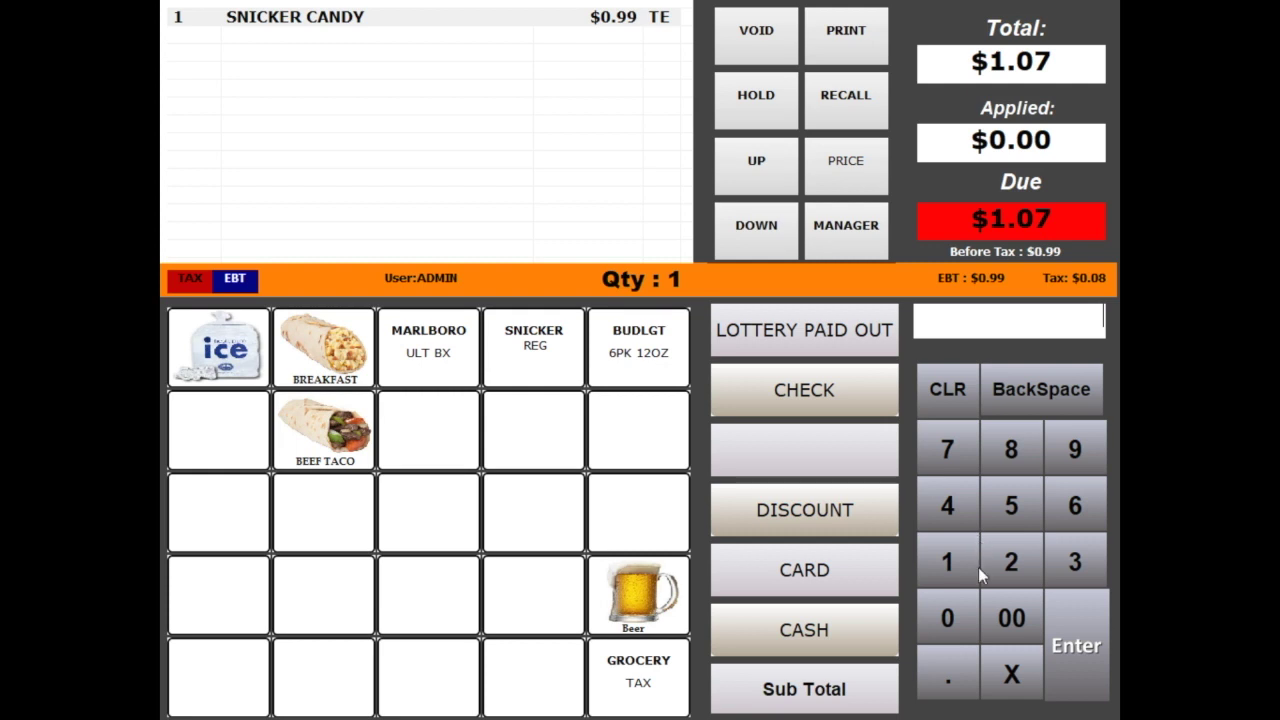
click(947, 563)
click(945, 620)
click(1008, 617)
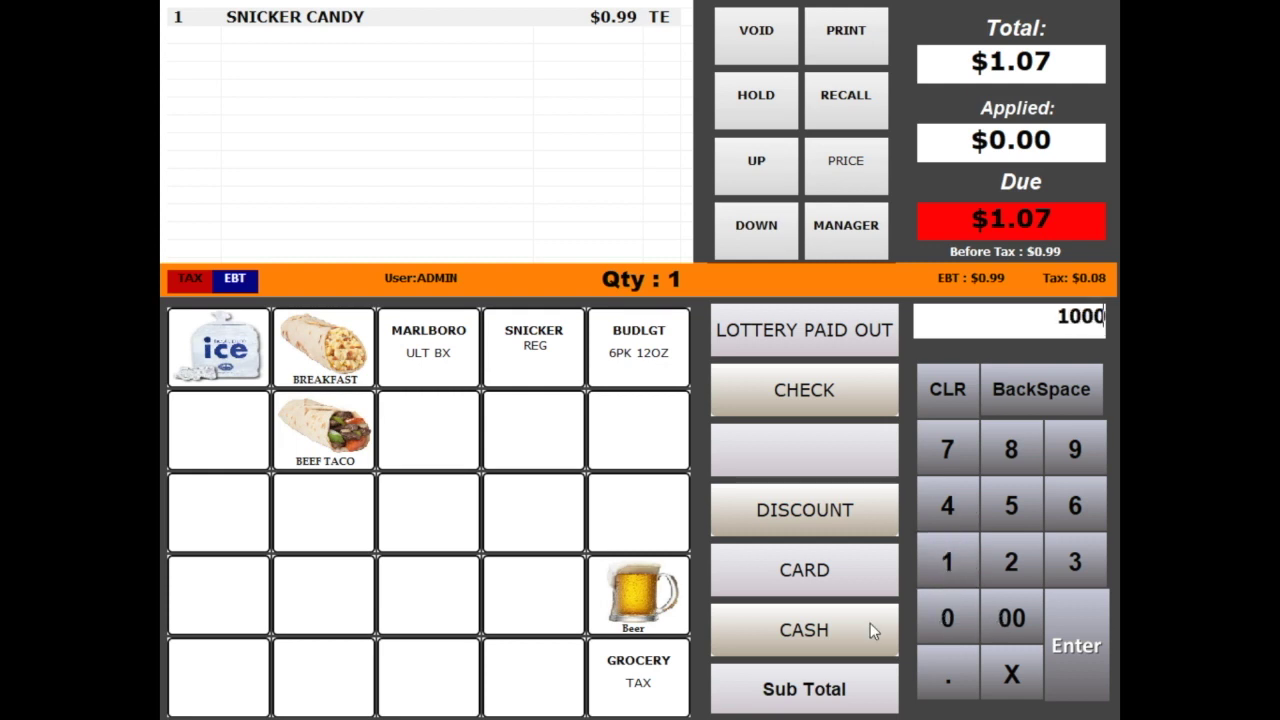
click(636, 676)
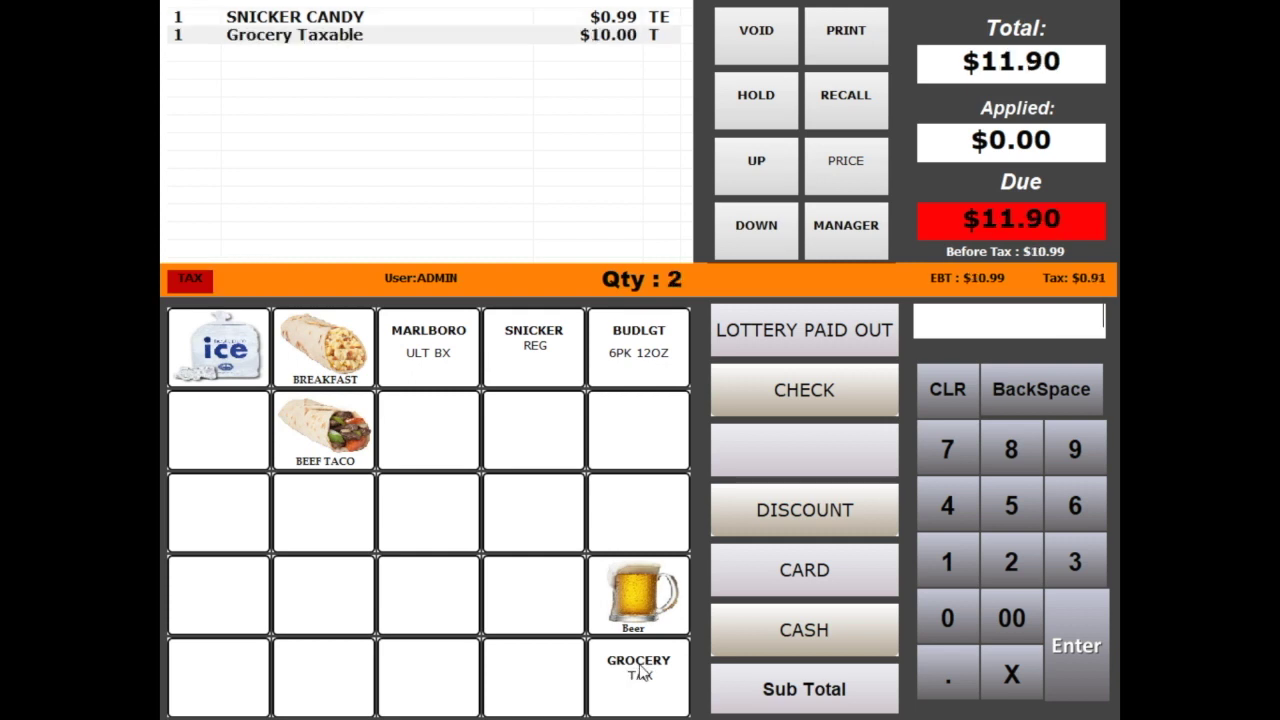
click(641, 353)
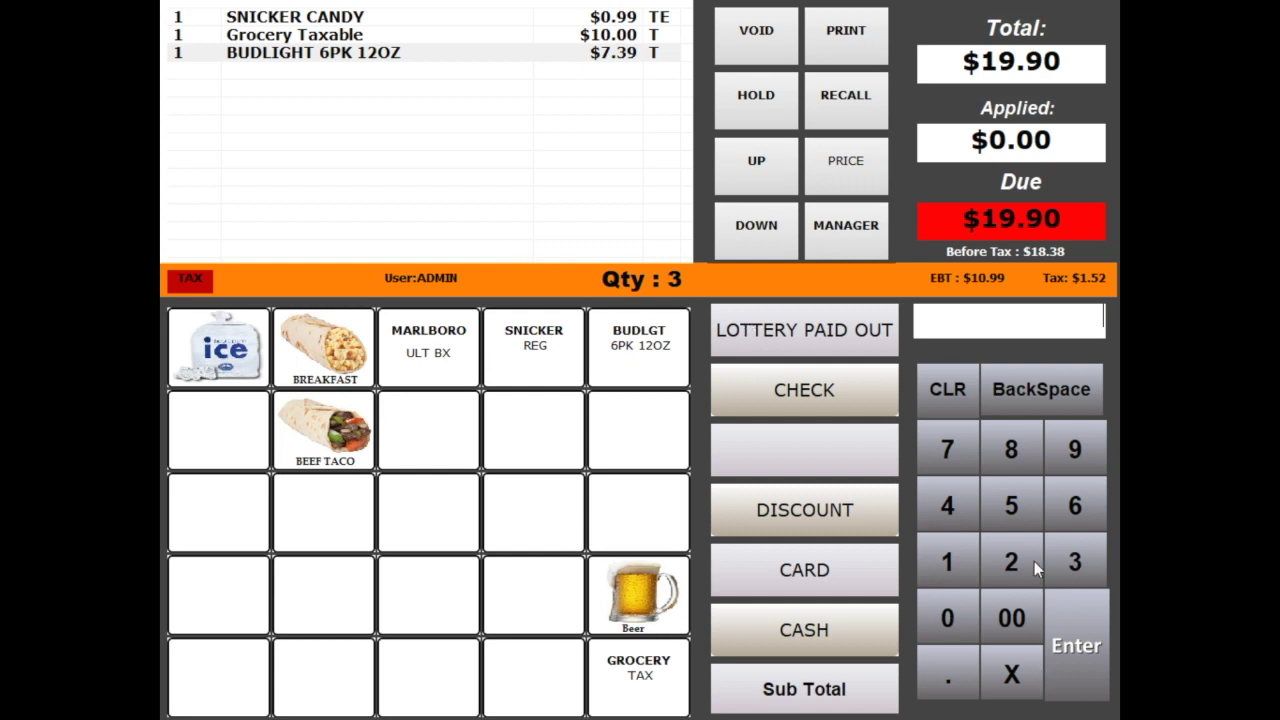
Add ice bags to the sale with a quantity of 2.
click(1004, 573)
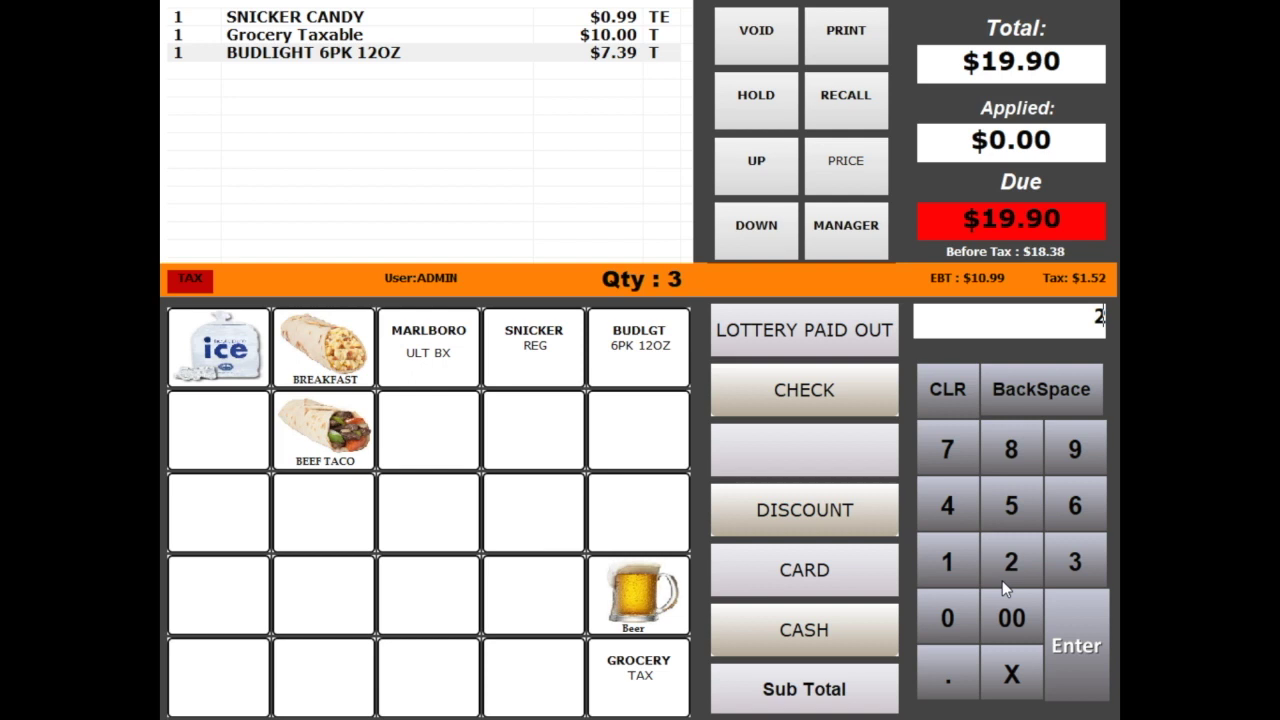
click(1012, 676)
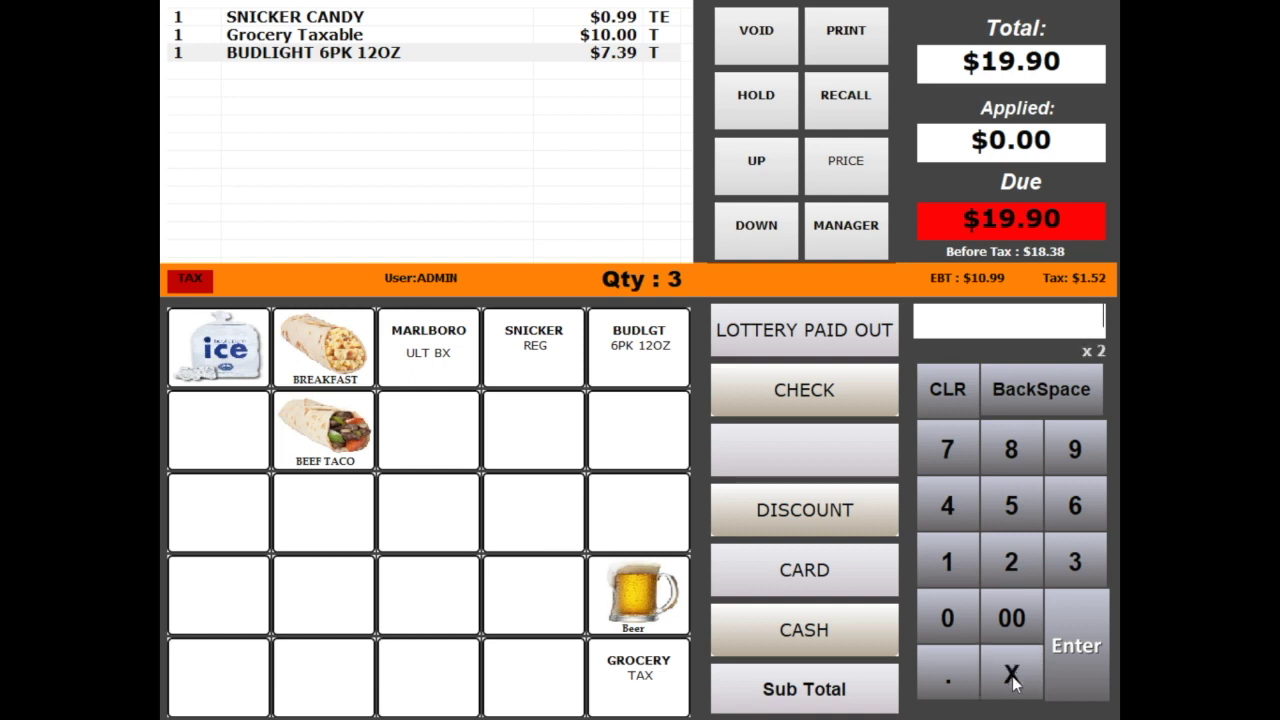
click(204, 356)
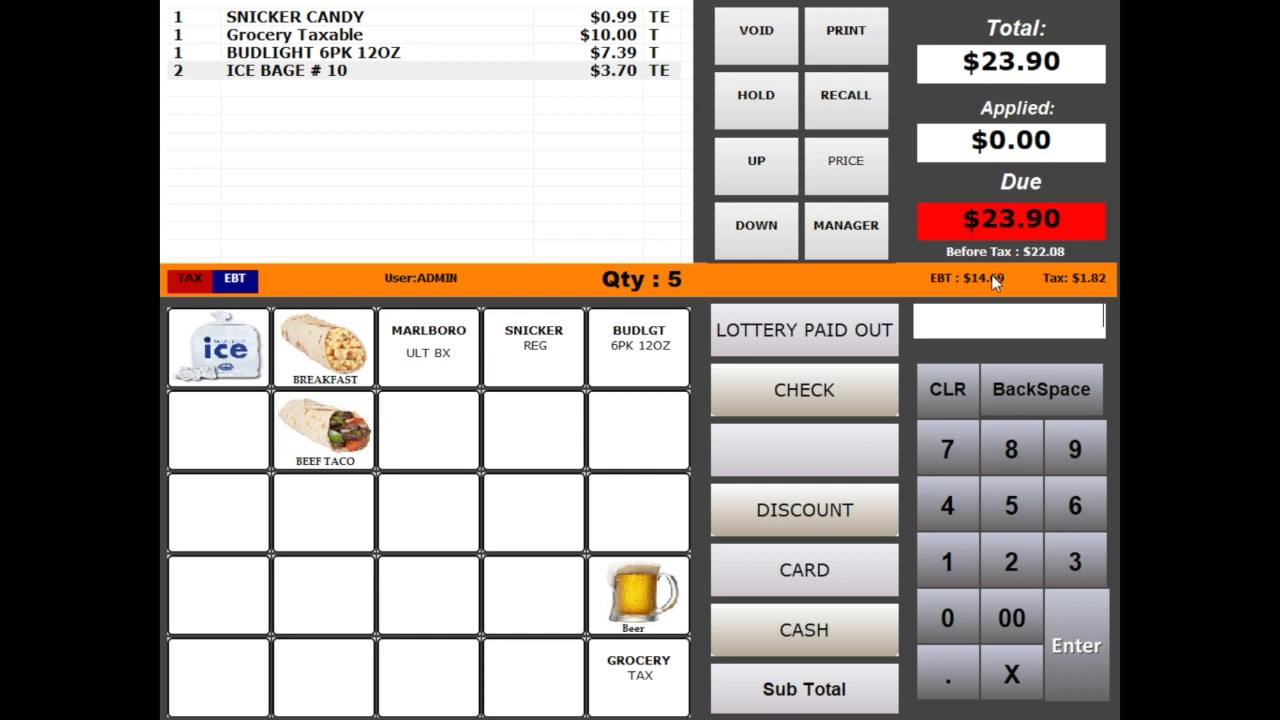
Try to apply a $20.00 EBT card payment to the sale.
click(1012, 566)
click(971, 614)
click(1008, 614)
click(833, 582)
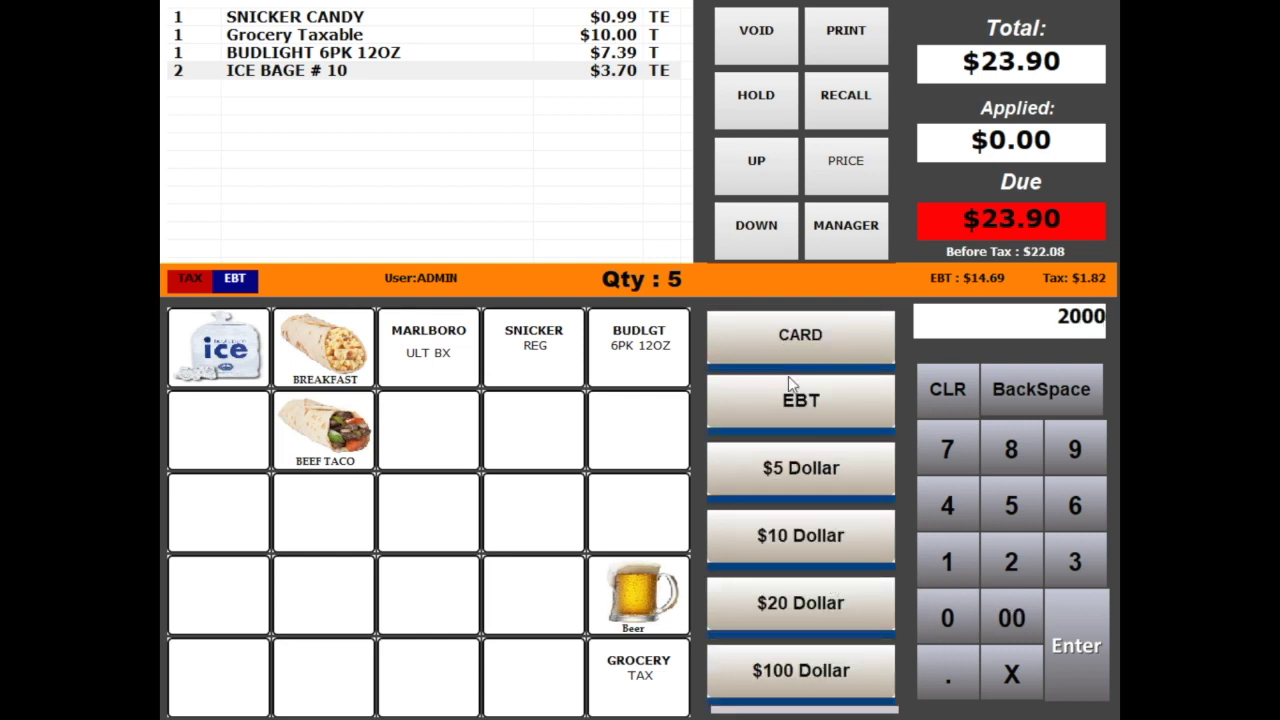
click(795, 402)
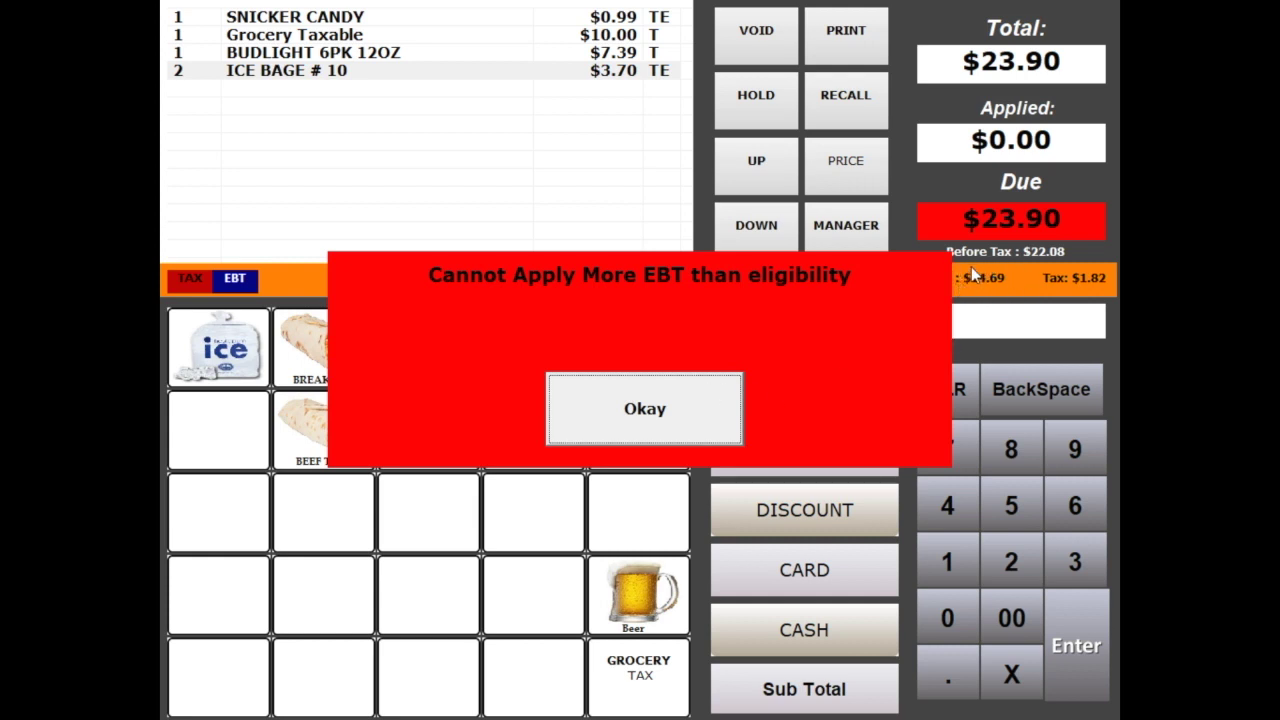
click(645, 407)
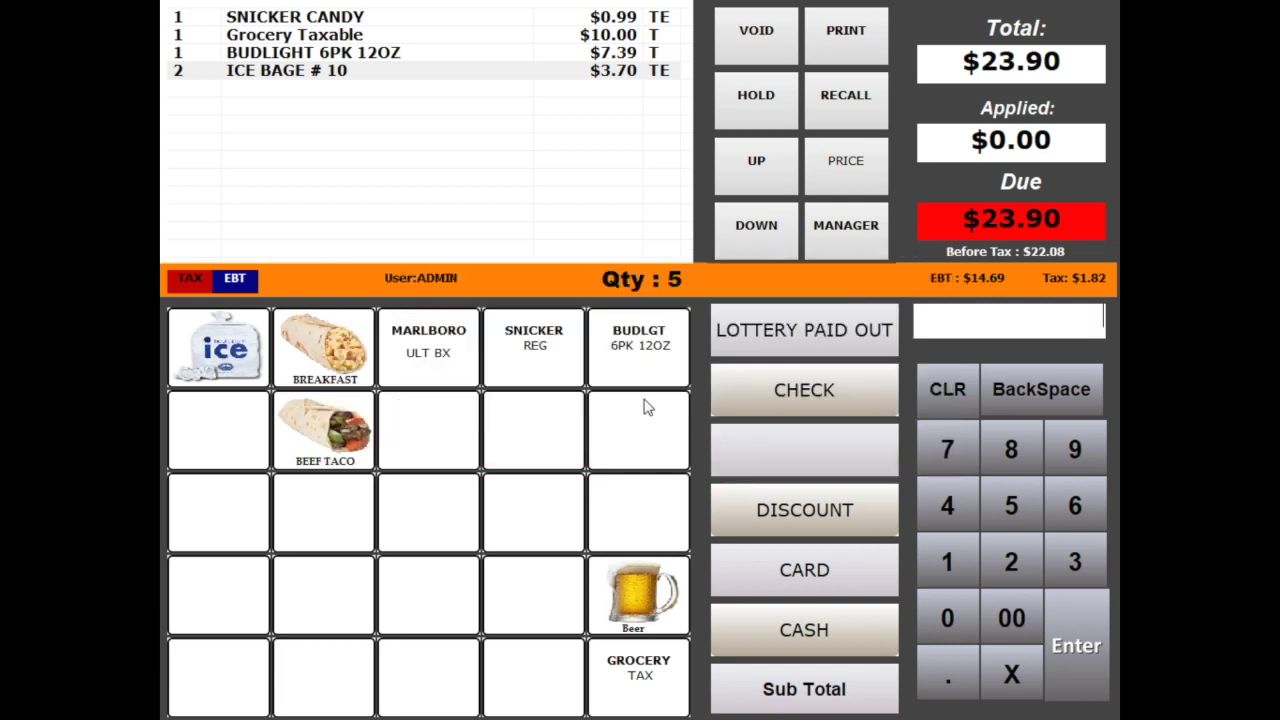
Void the taxable grocery item from the sale and apply a $4.00 EBT card payment.
click(381, 38)
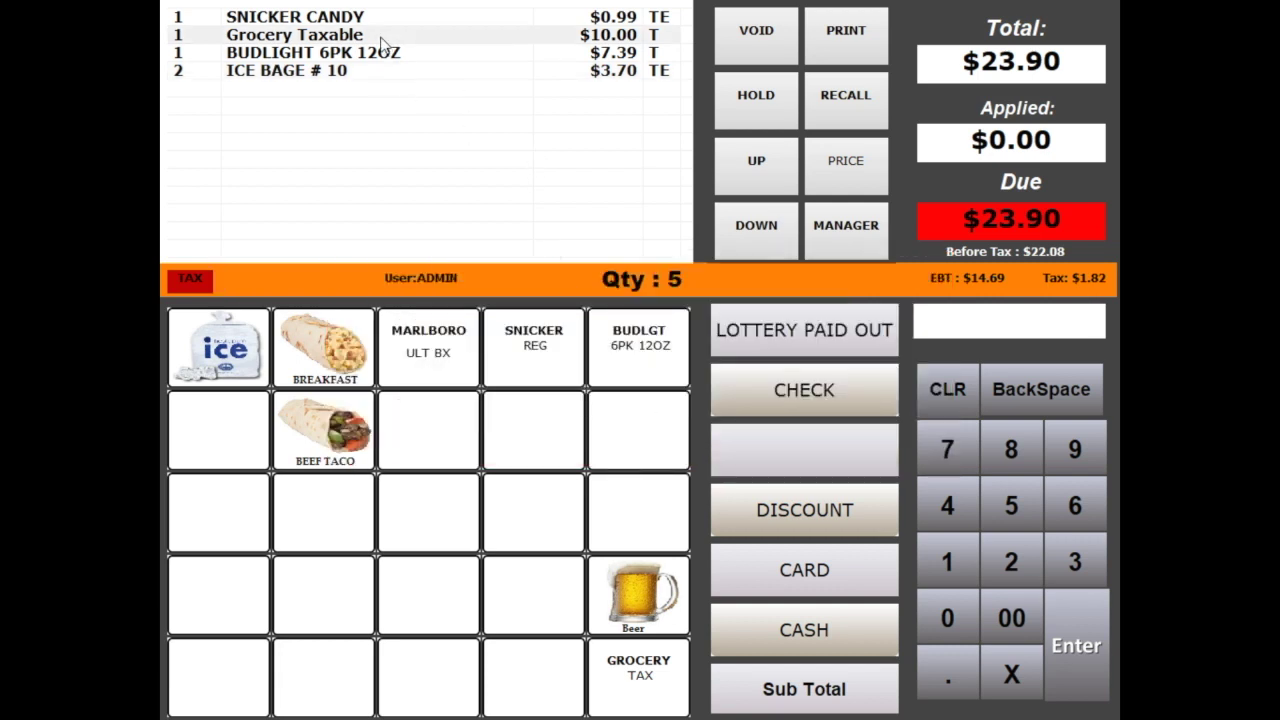
click(742, 38)
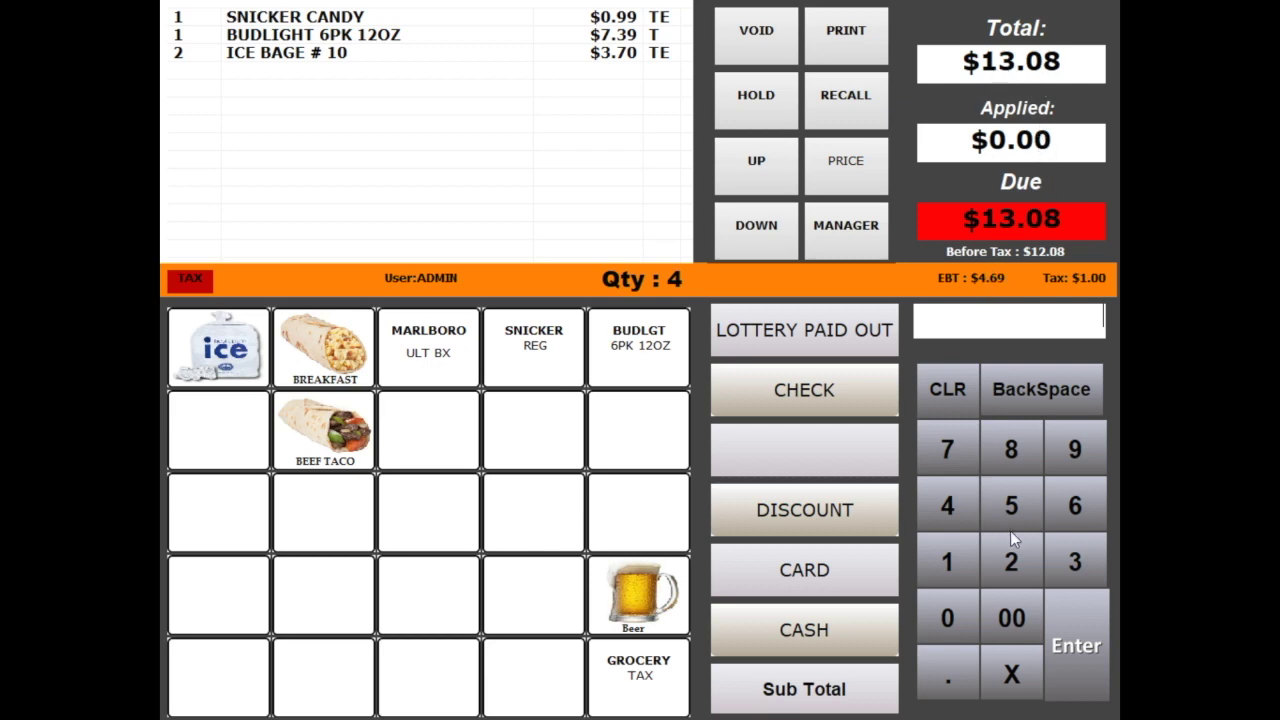
click(954, 516)
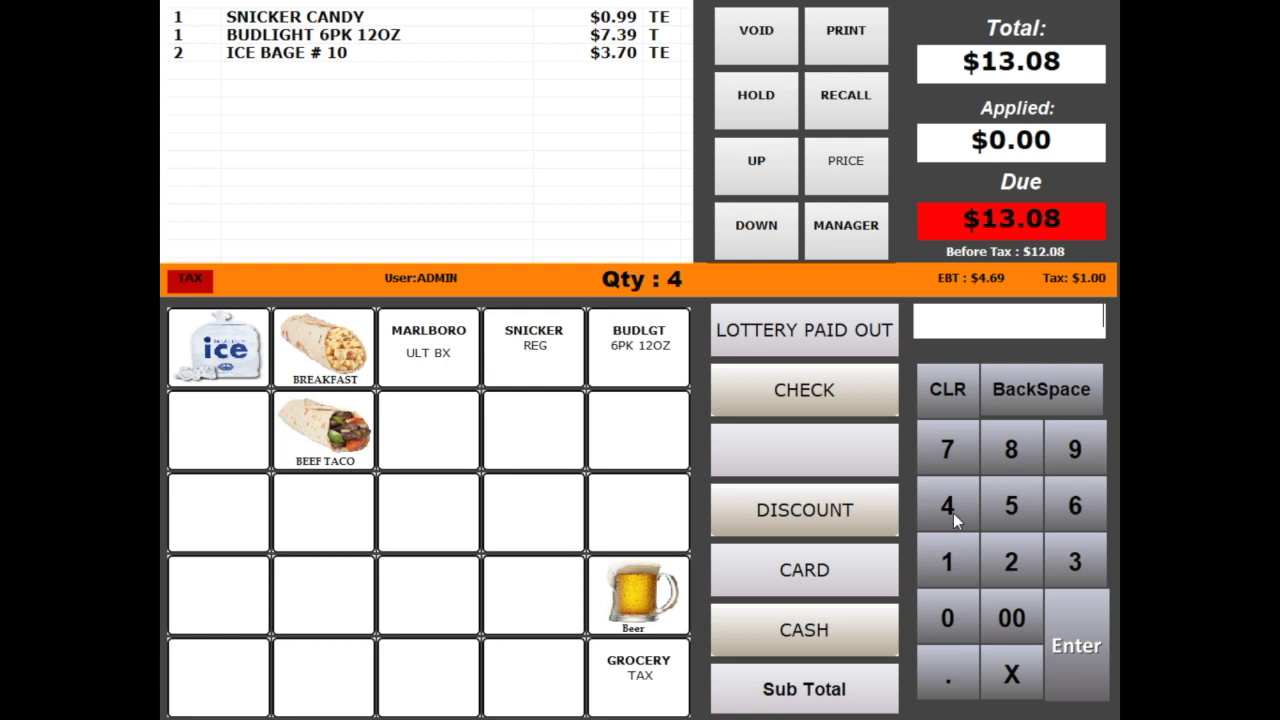
click(1018, 618)
click(820, 575)
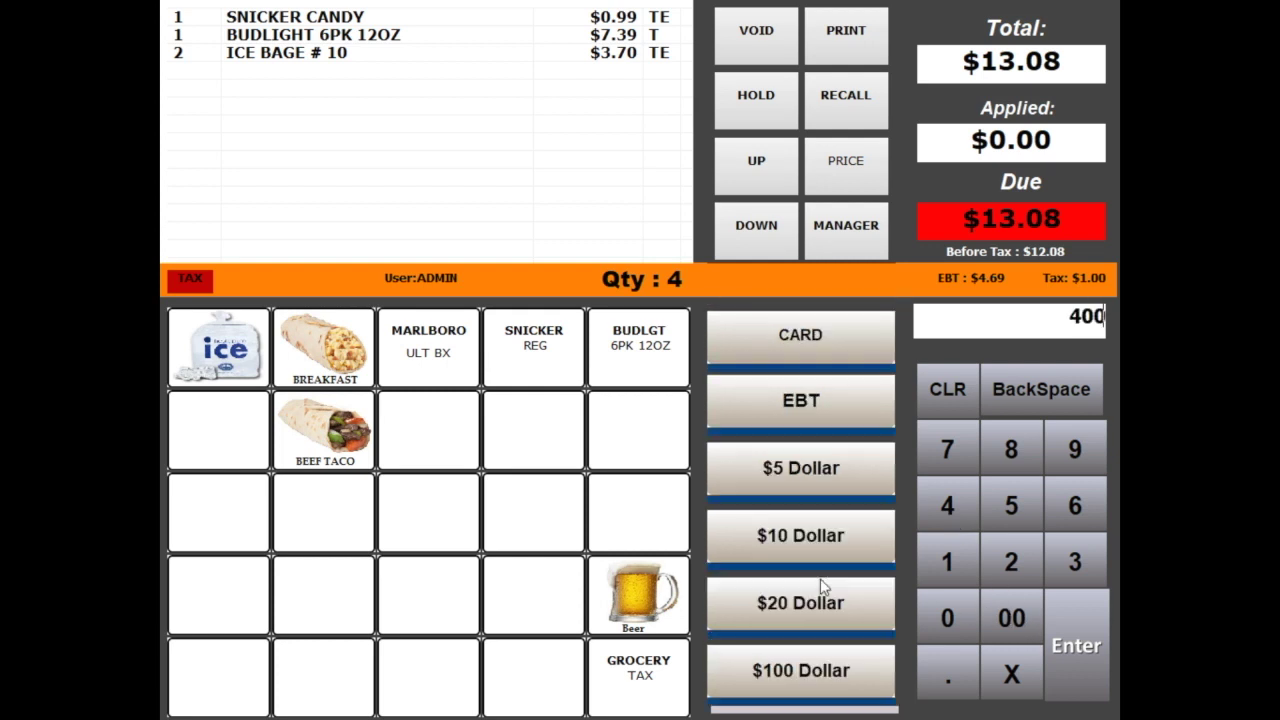
click(808, 407)
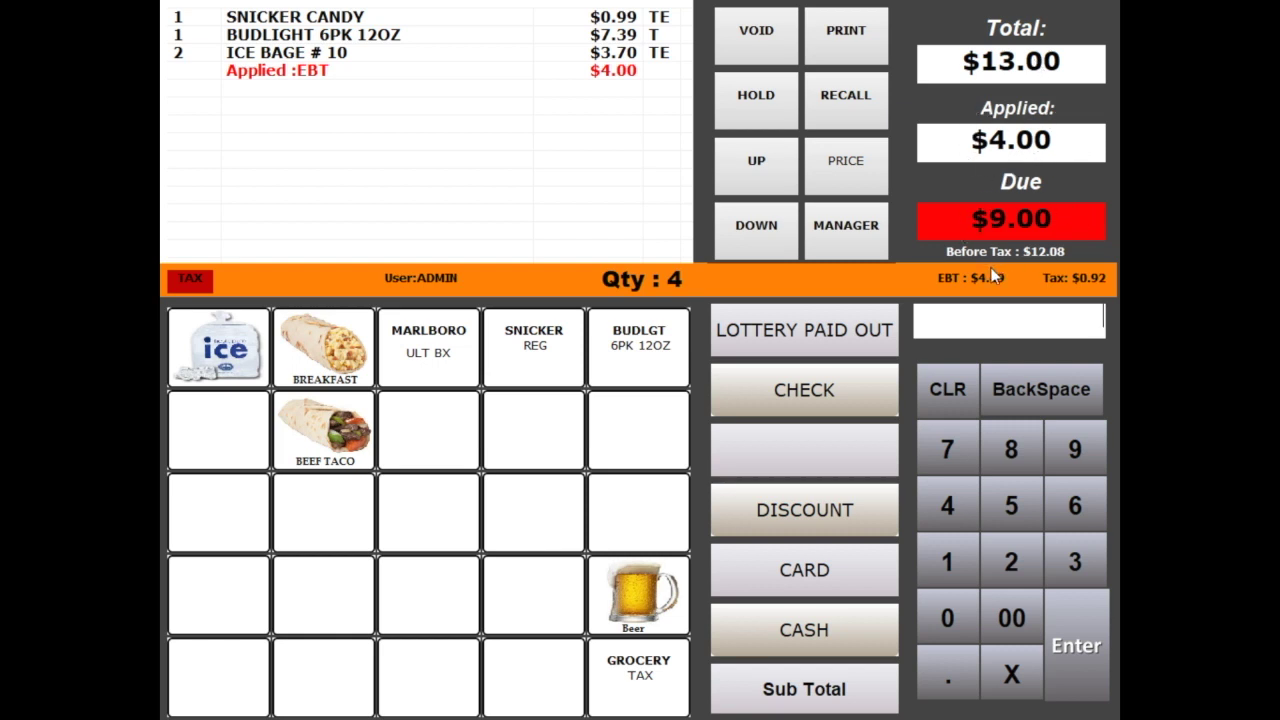
Tender $10.00 in cash for the remaining balance and close the change notice.
click(842, 640)
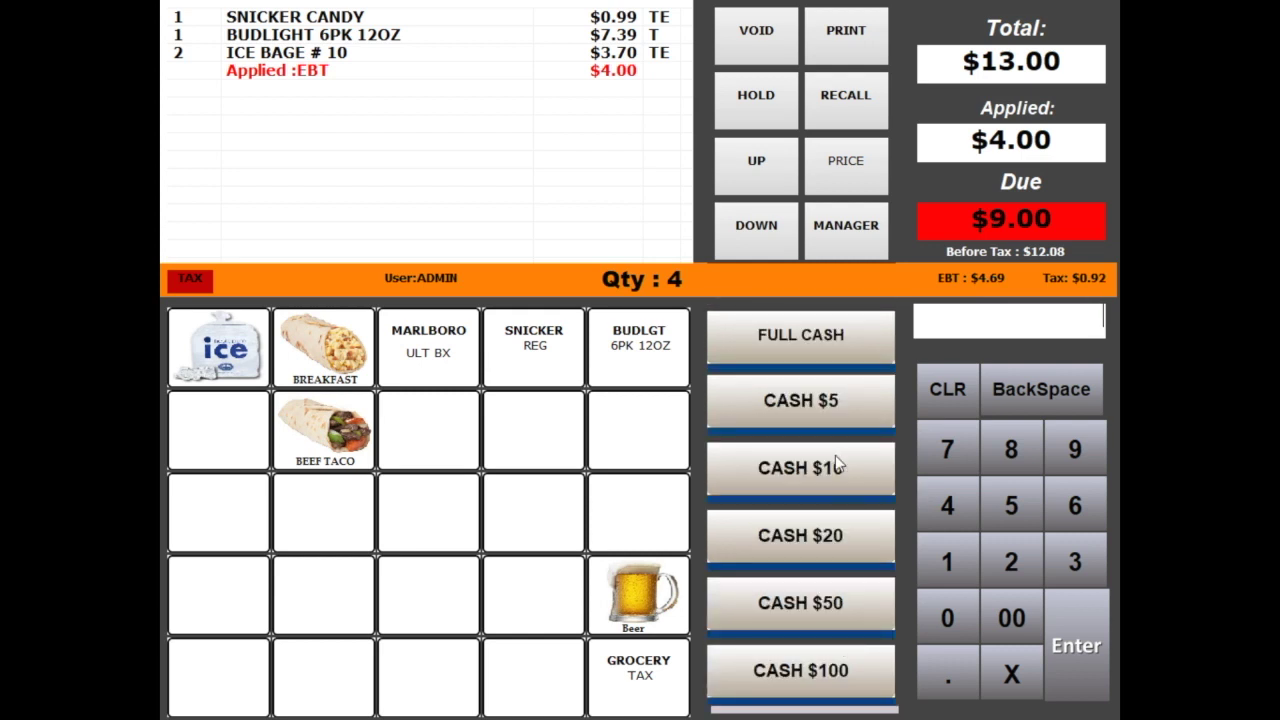
click(971, 393)
click(954, 566)
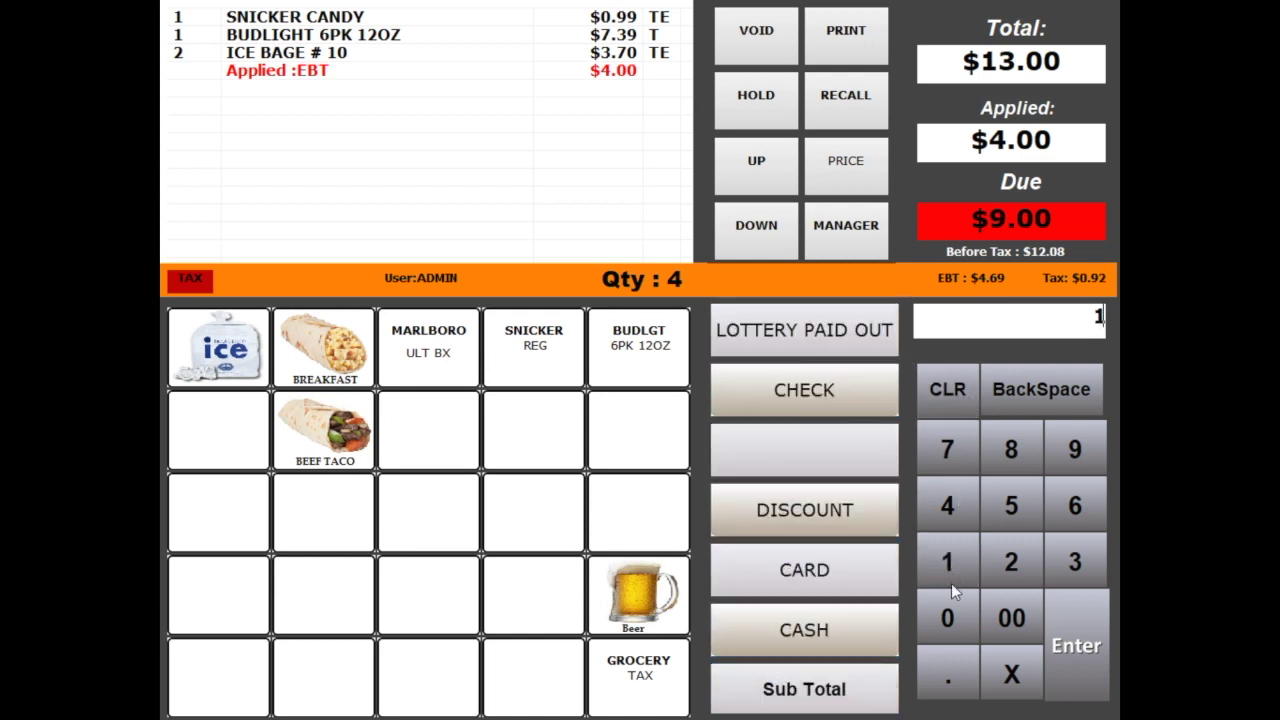
click(952, 622)
click(1011, 616)
click(800, 631)
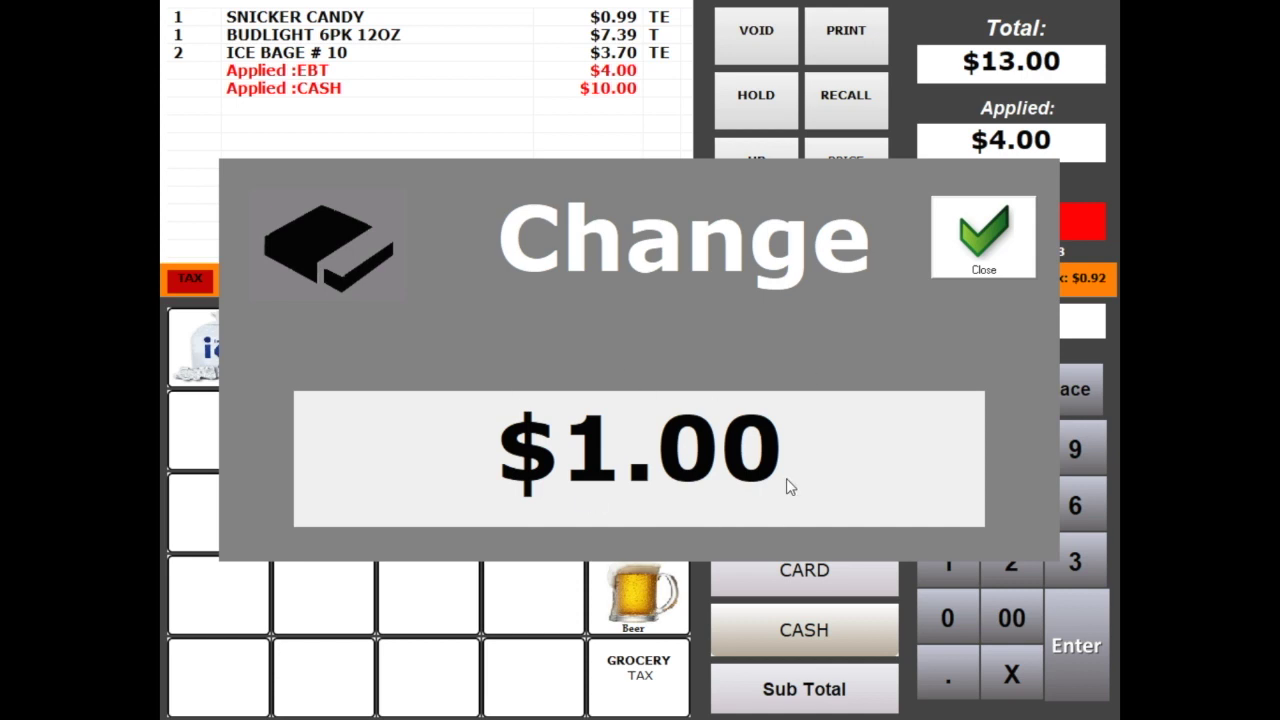
click(980, 237)
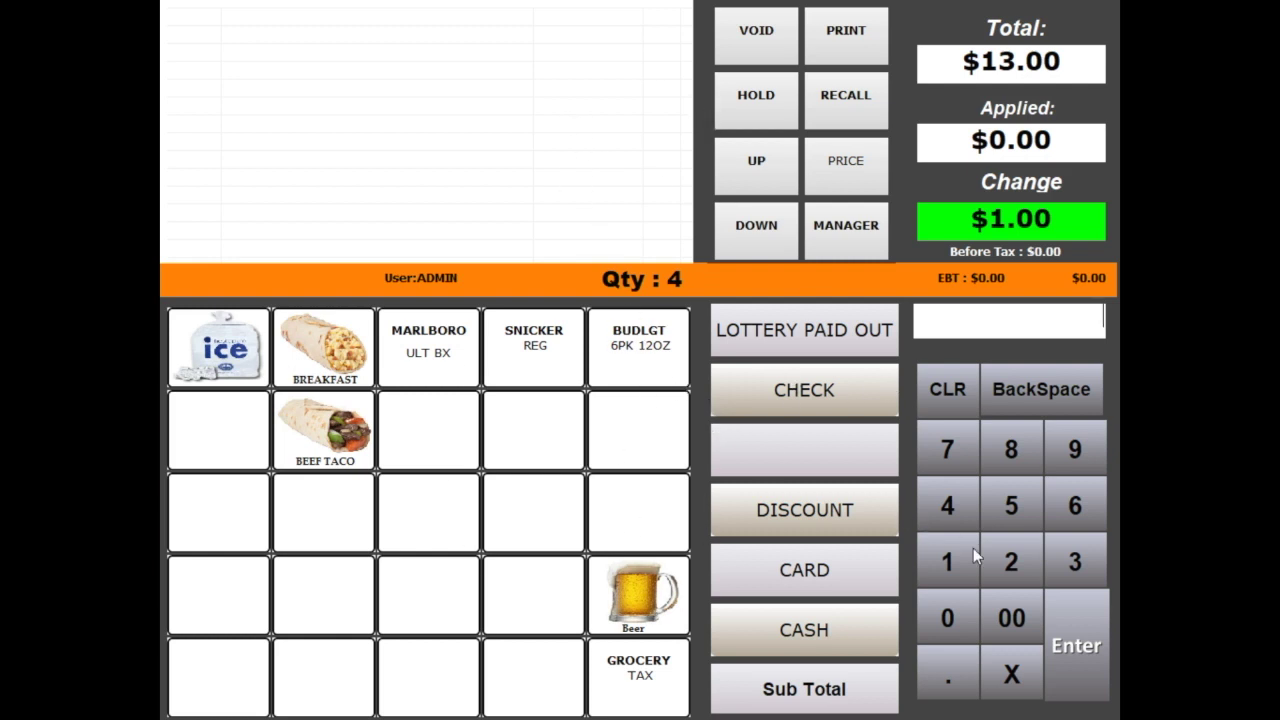
Ring up two Snicker candies as separate lines and put the sale on hold.
click(535, 345)
click(535, 345)
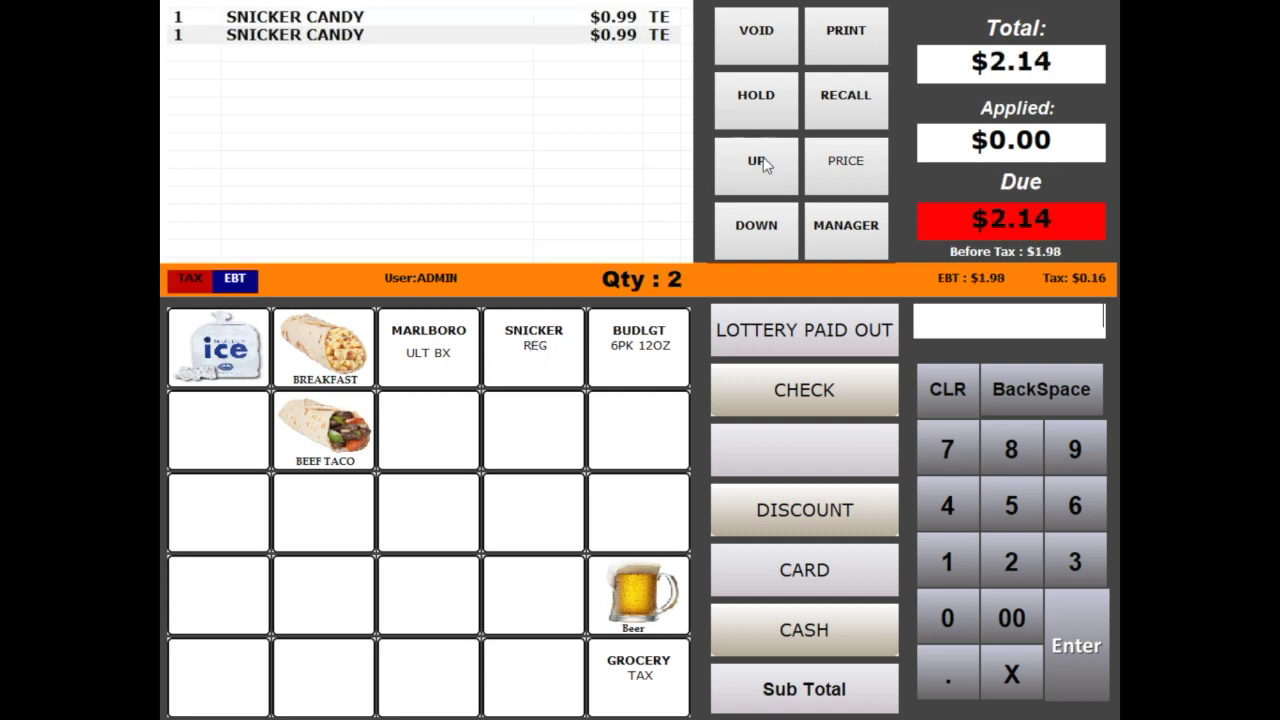
click(752, 106)
click(659, 422)
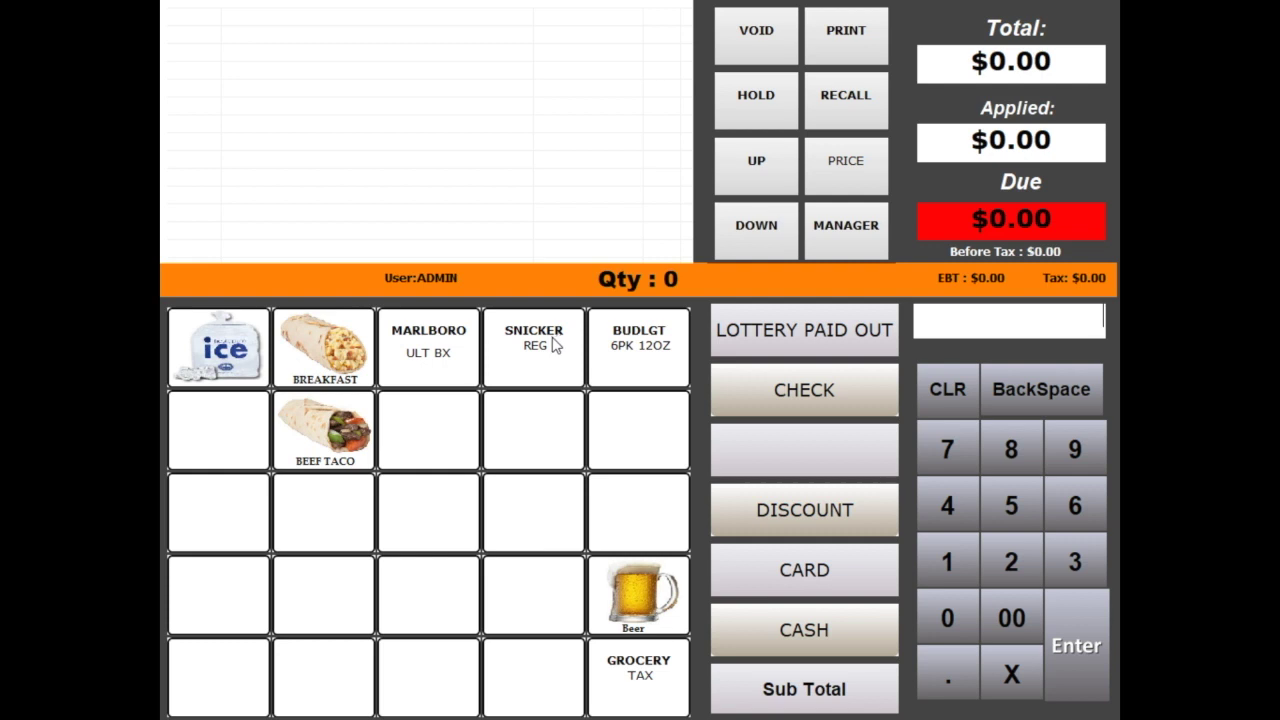
Ring up one Bud Light 6-pack and complete the sale with full cash payment.
click(612, 344)
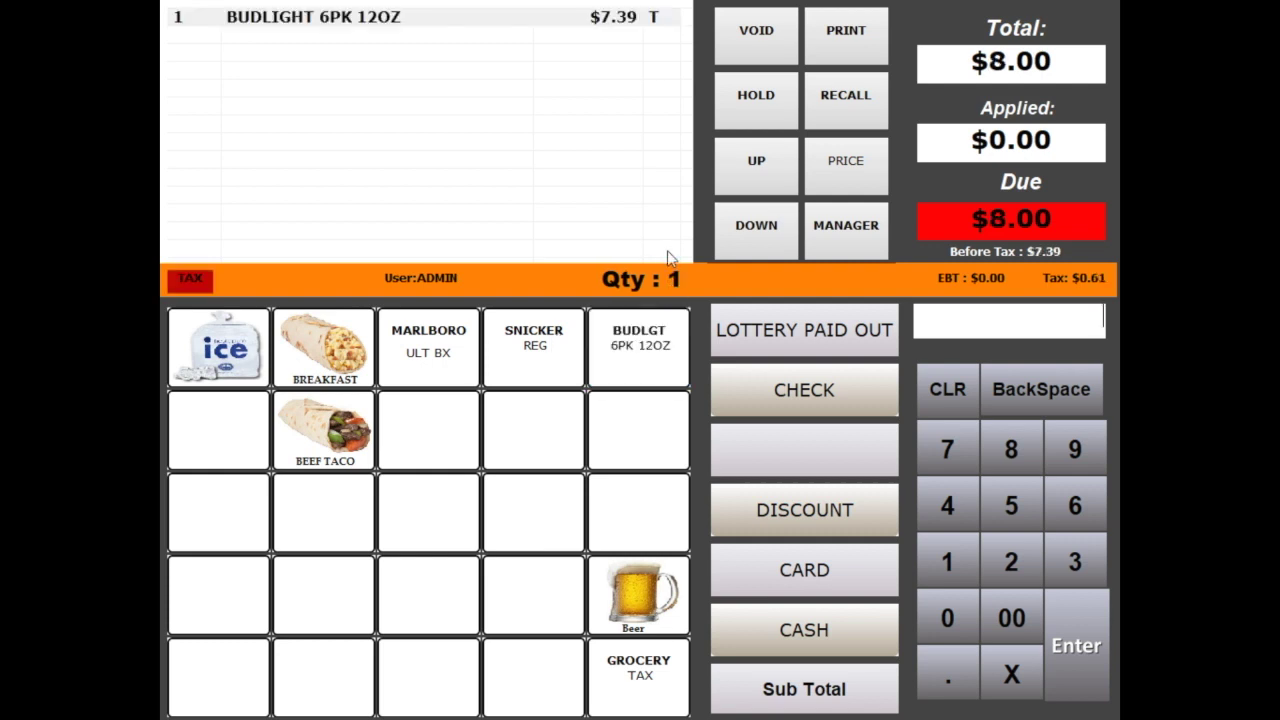
click(799, 630)
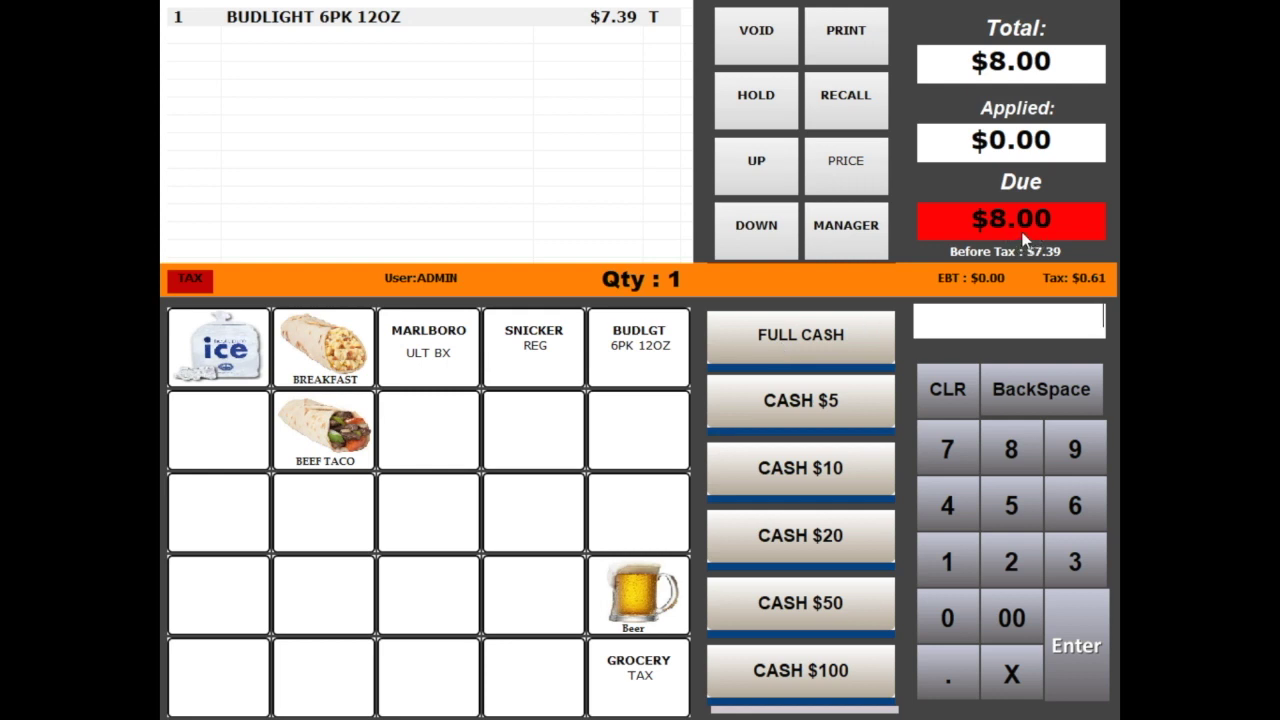
click(776, 352)
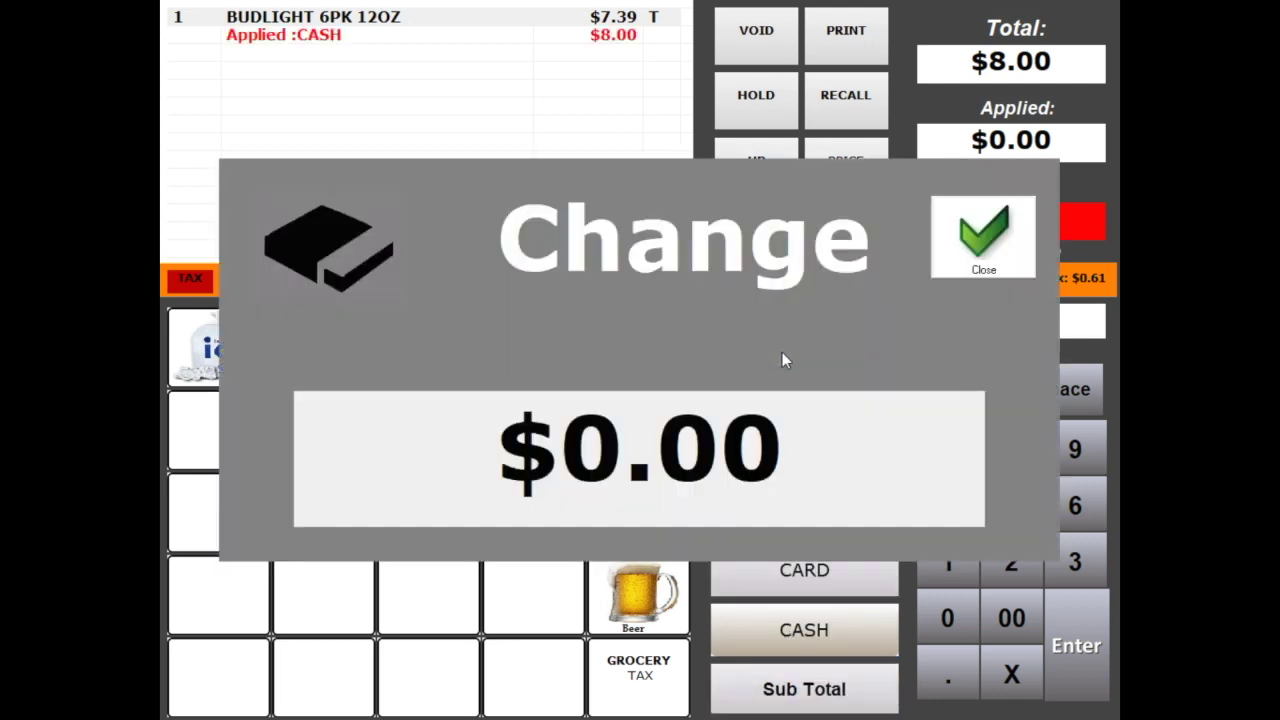
click(1000, 262)
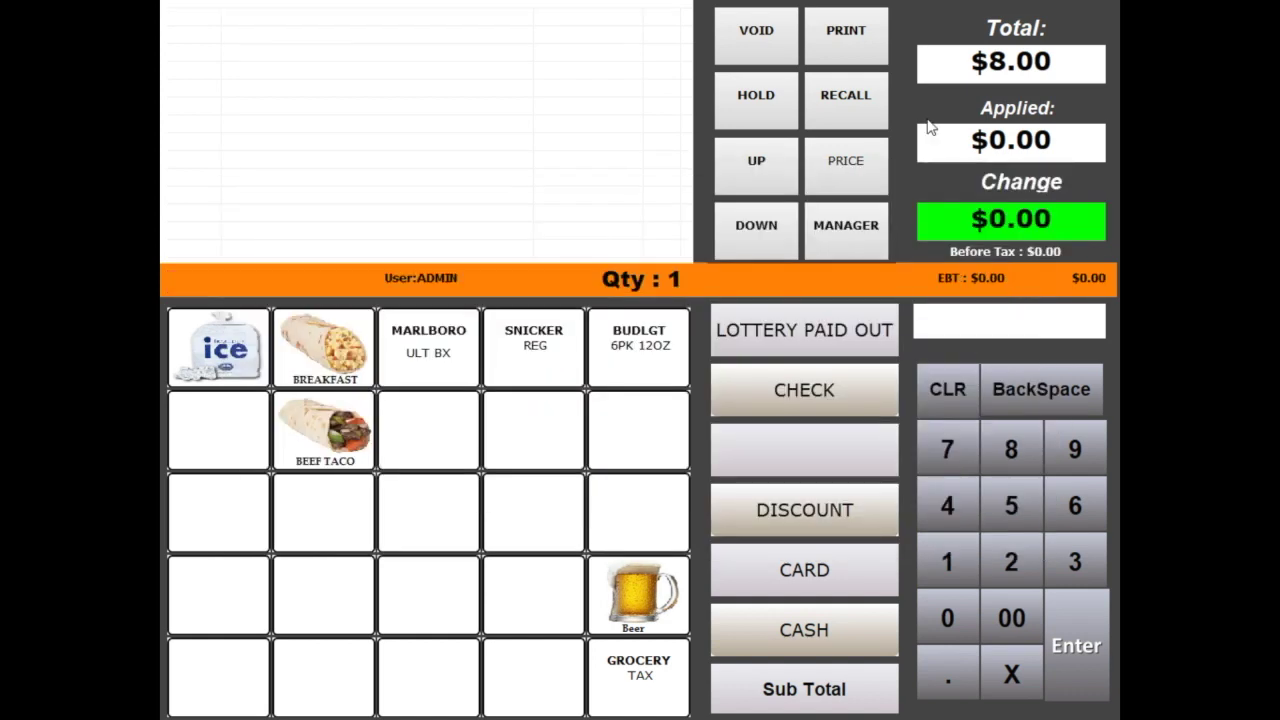
Recall the held Snicker candy receipt and add one ice bag to it.
click(844, 99)
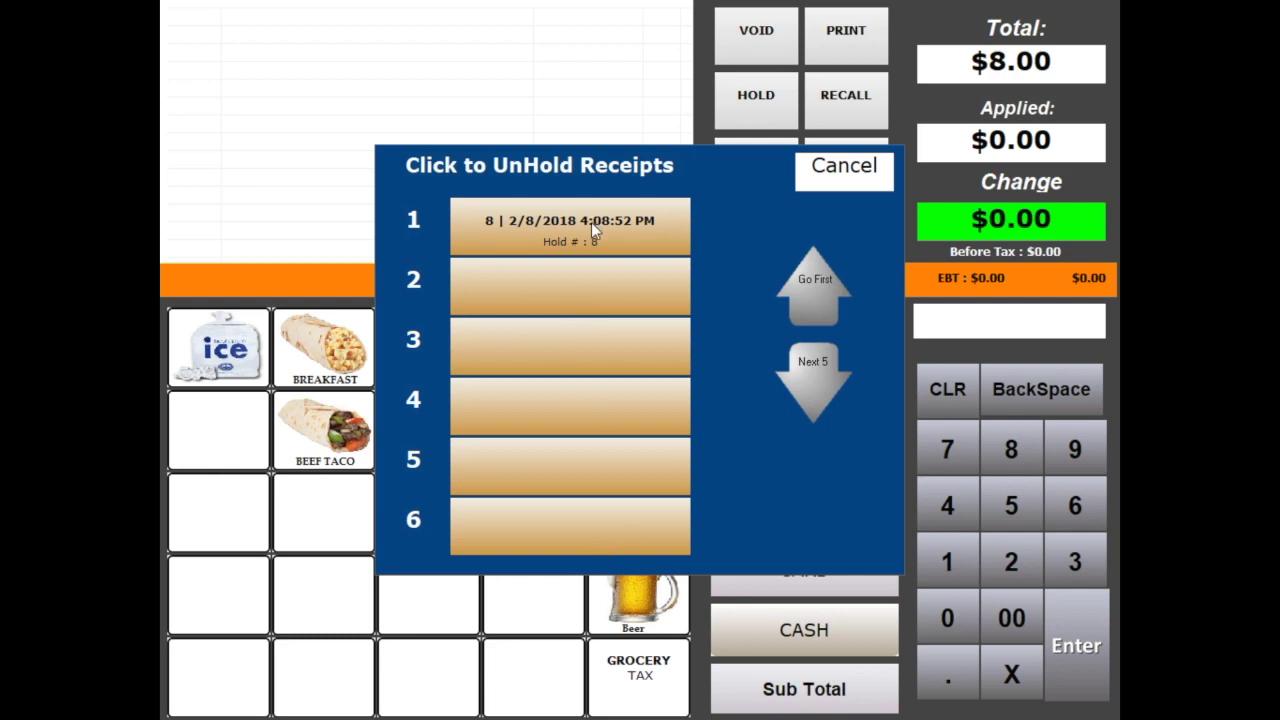
click(591, 222)
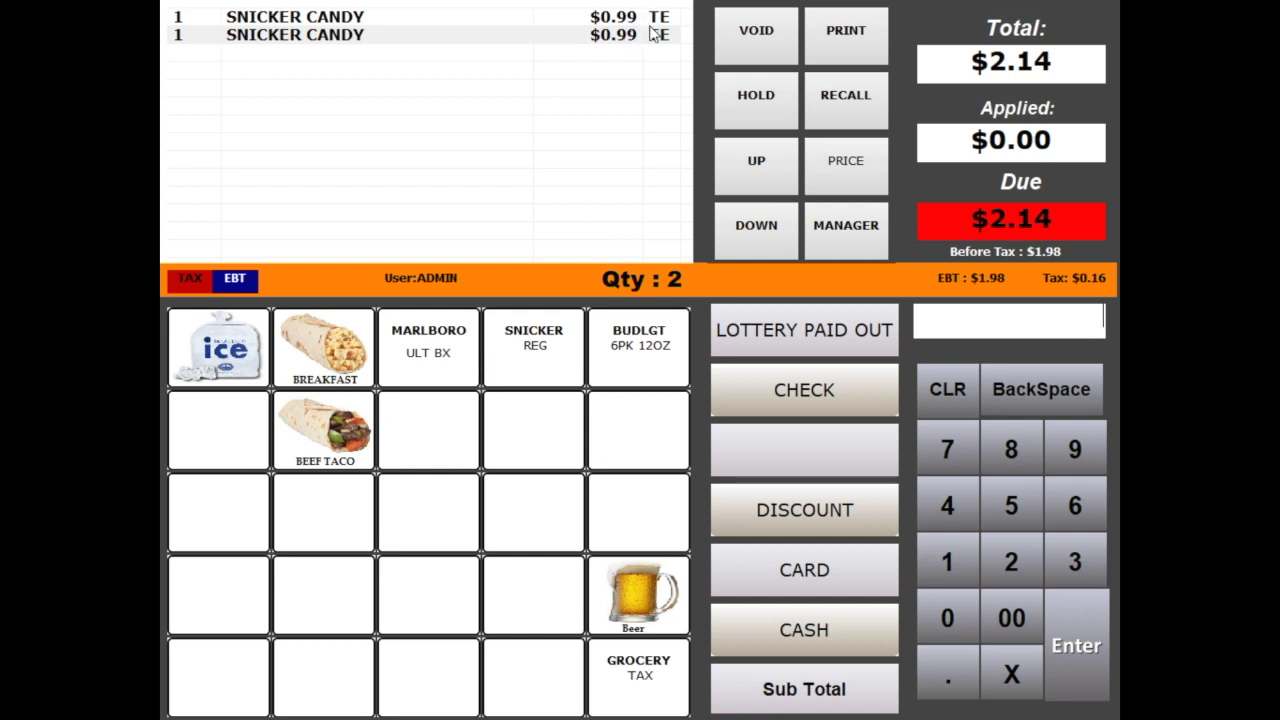
click(214, 348)
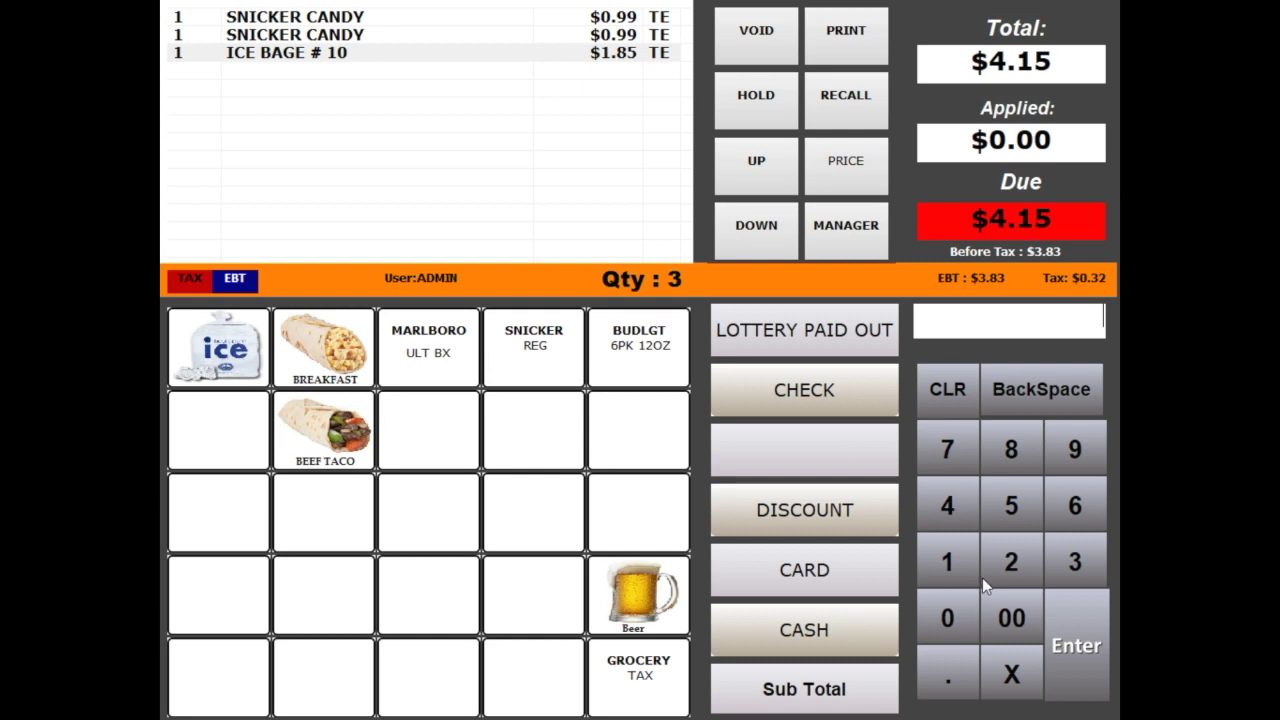
Tender $5.00 in cash for the recalled sale.
click(1007, 512)
click(1034, 625)
click(775, 629)
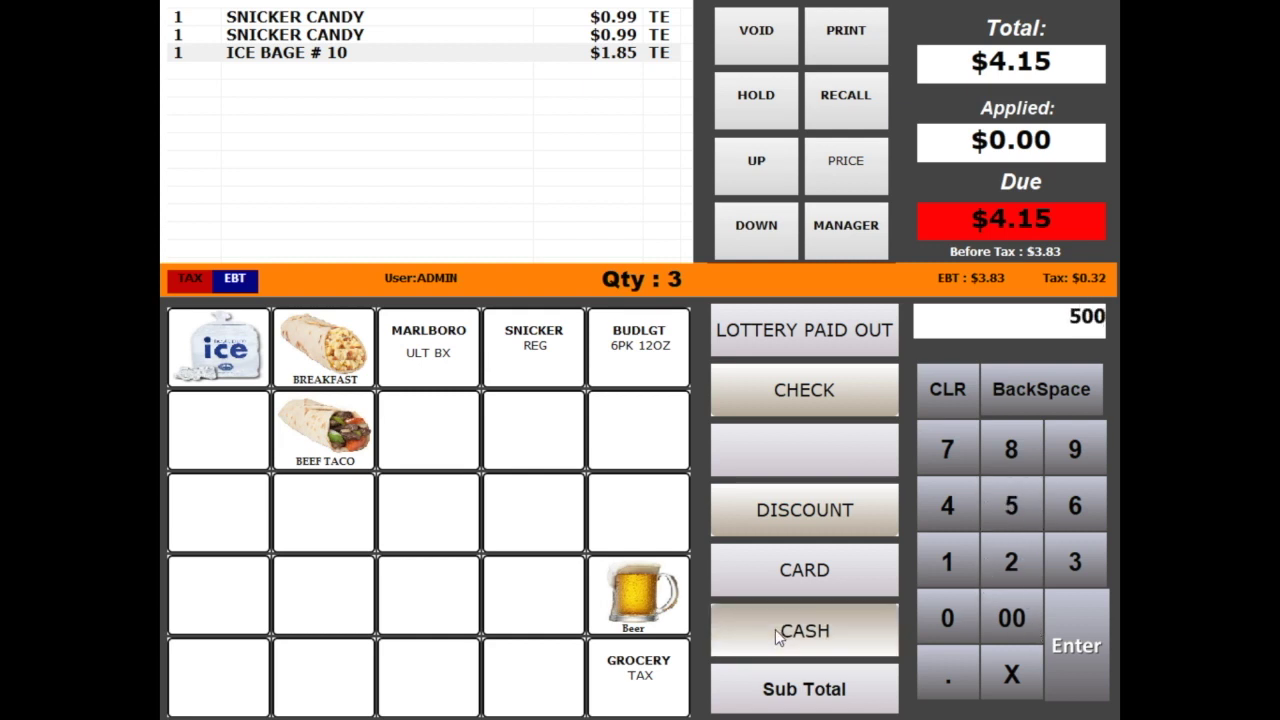